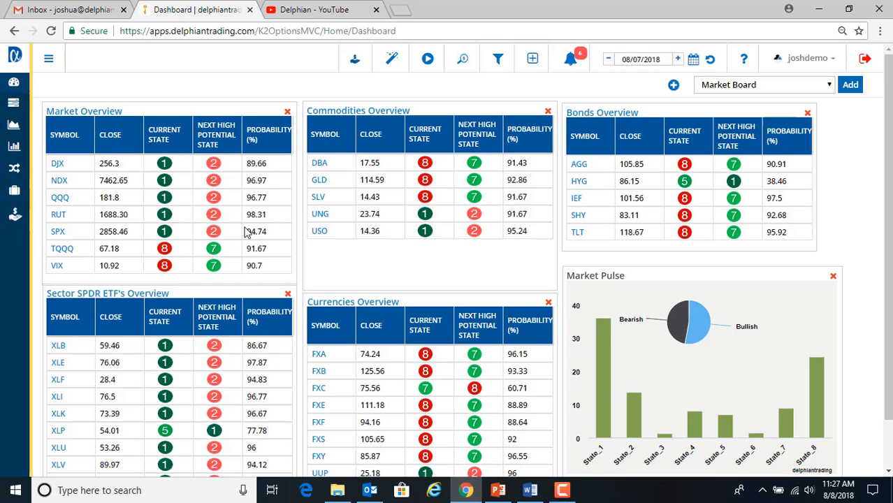
- Open the BackTest Wizard and start an Import backtest
{"action": "left_click", "coordinate": [49, 61]}
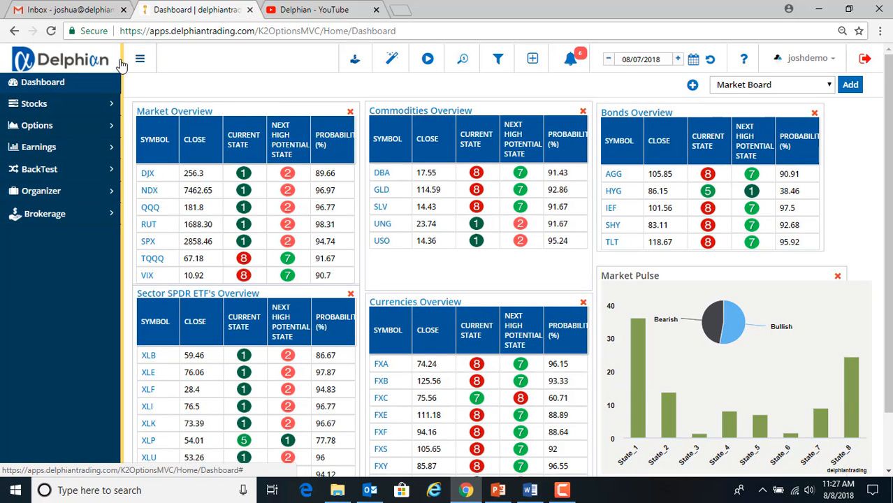
{"action": "left_click", "coordinate": [62, 170]}
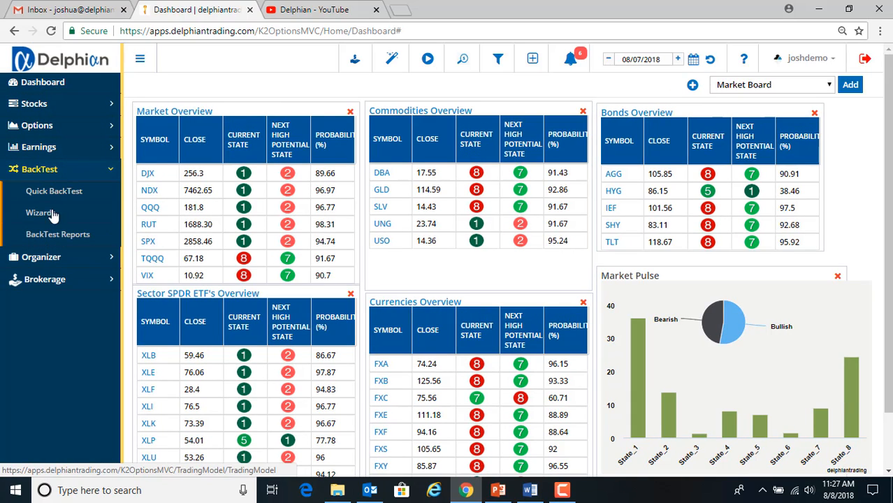
{"action": "left_click", "coordinate": [396, 63]}
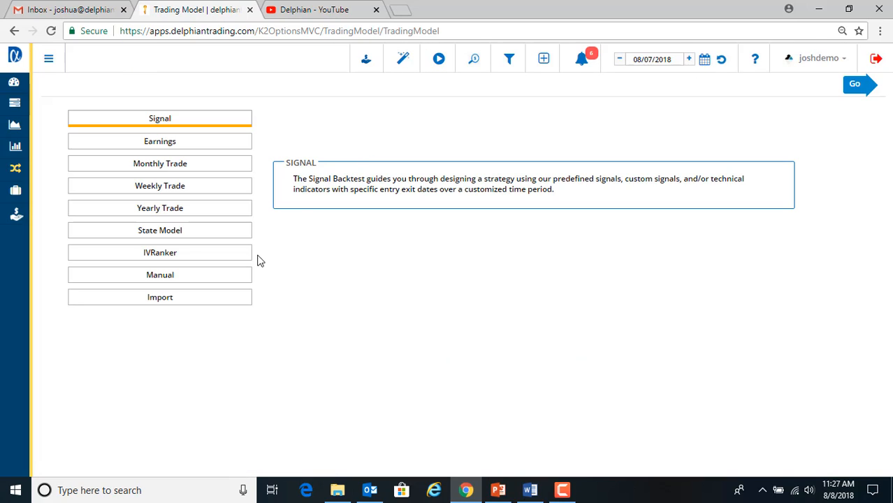
{"action": "left_click", "coordinate": [176, 299]}
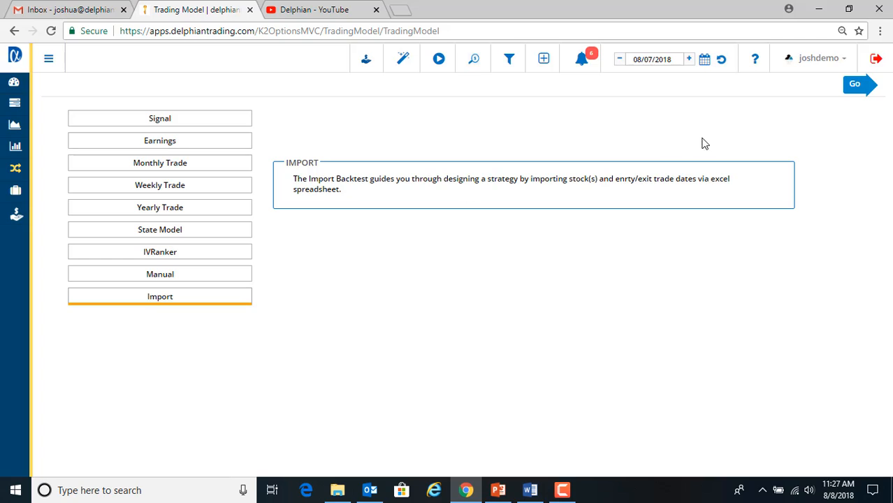
{"action": "left_click", "coordinate": [855, 91]}
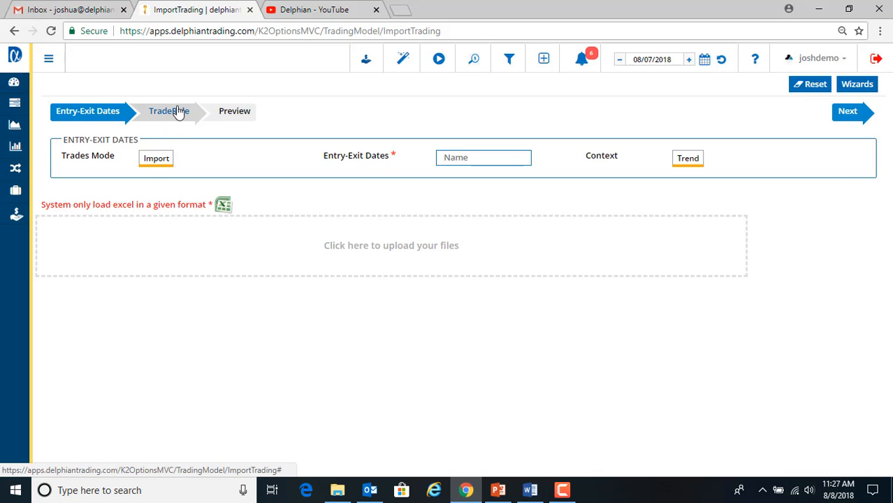
- Upload the Sell in May workbook from the Desktop as the trade list and close its data preview
{"action": "left_click", "coordinate": [222, 207]}
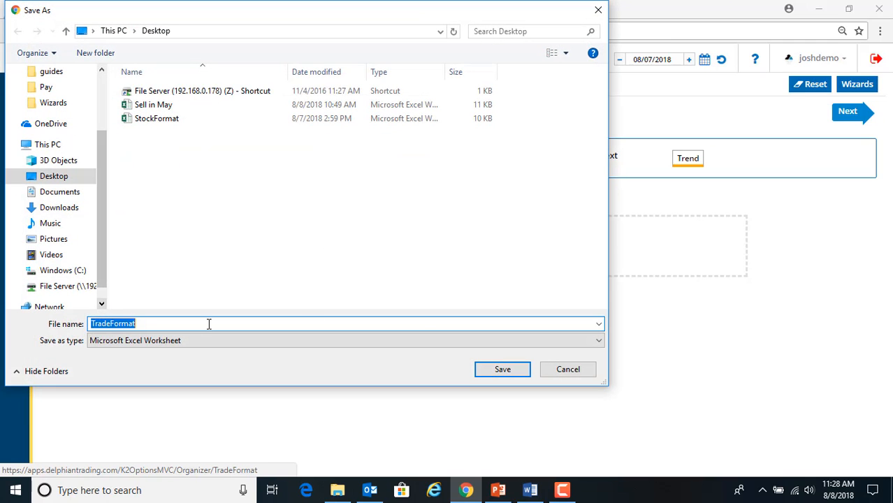
{"action": "left_click", "coordinate": [570, 372]}
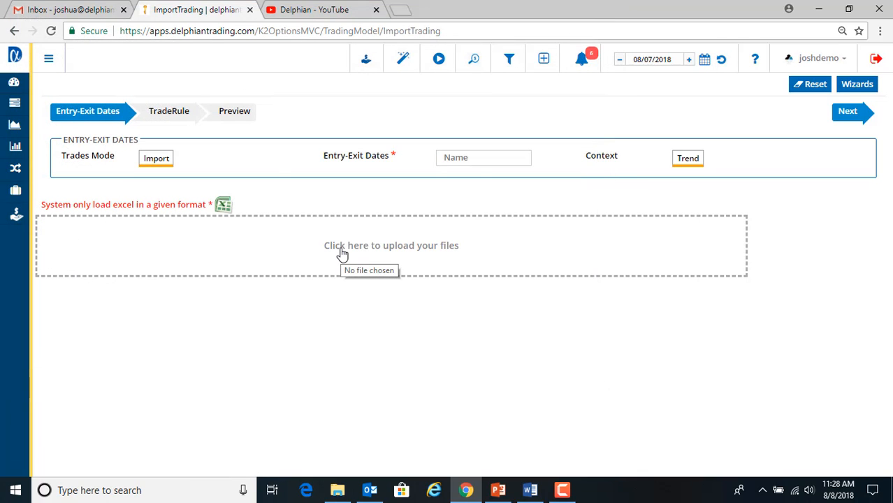
{"action": "left_click", "coordinate": [342, 253]}
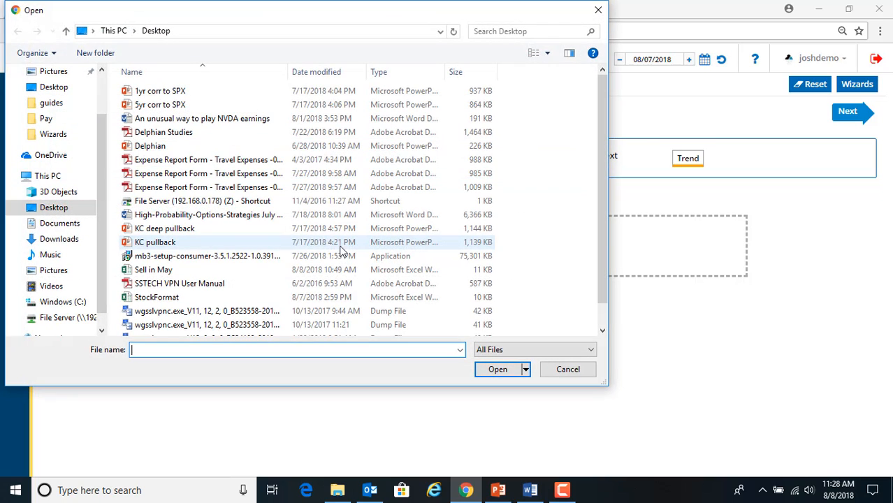
{"action": "left_click", "coordinate": [164, 270]}
{"action": "left_click", "coordinate": [498, 373]}
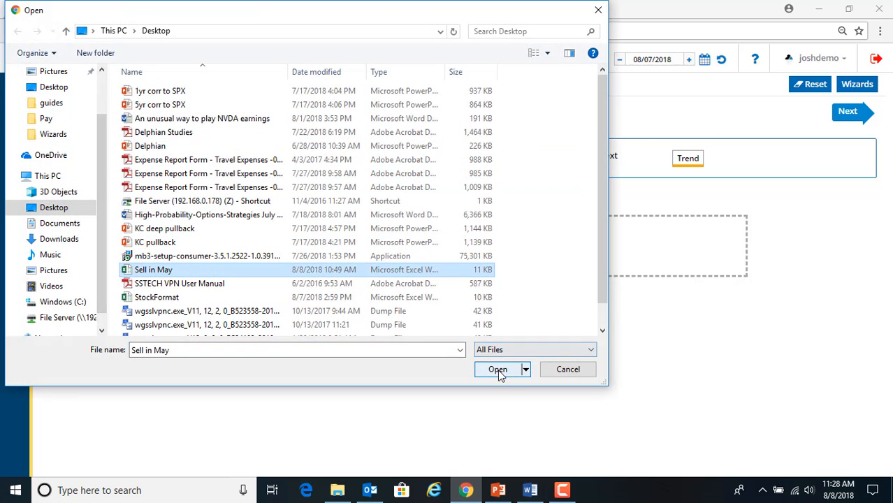
{"action": "left_click", "coordinate": [499, 372]}
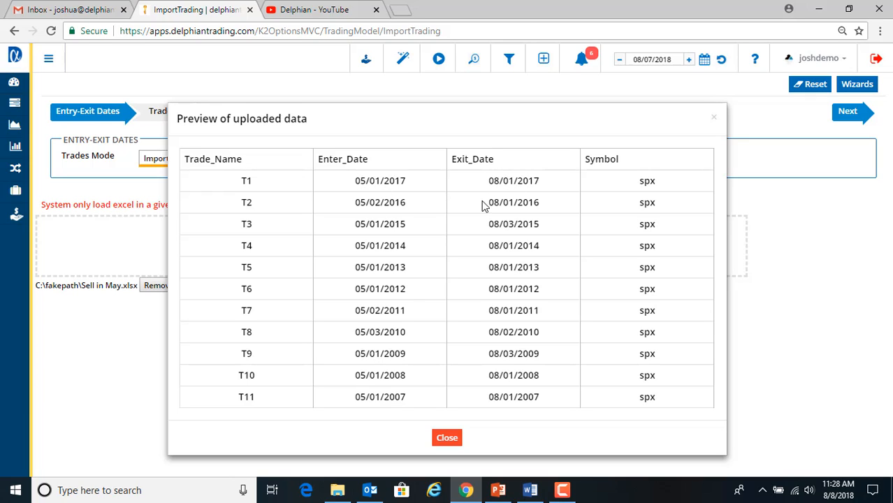
{"action": "left_click", "coordinate": [447, 438]}
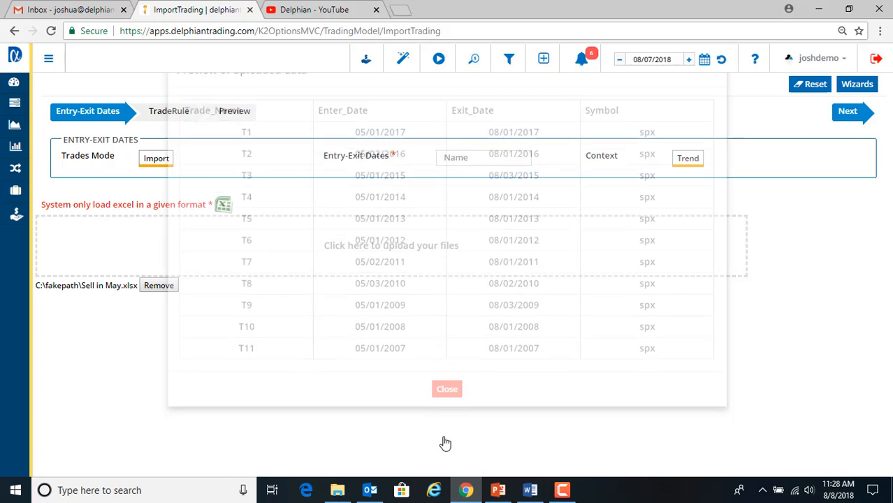
- Name the entry-exit dates "spx sell in may", import the trades and dismiss the import notice
{"action": "left_click", "coordinate": [460, 158]}
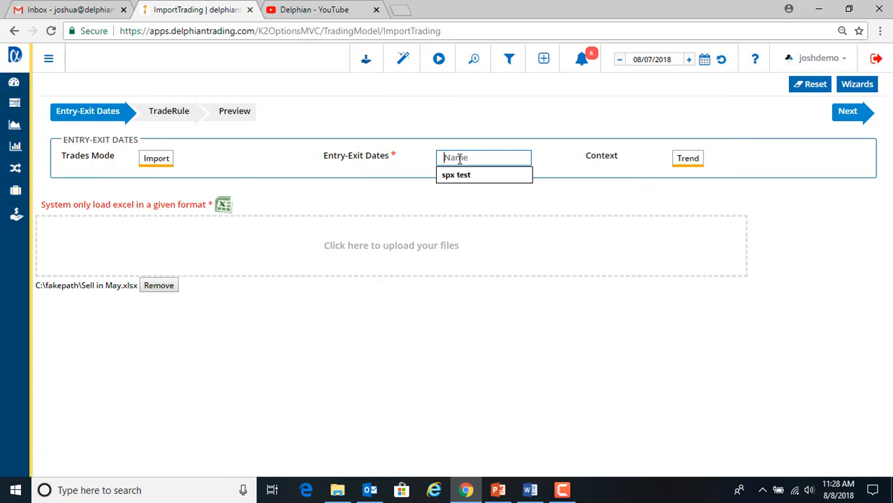
{"action": "type", "text": "spx sell in may"}
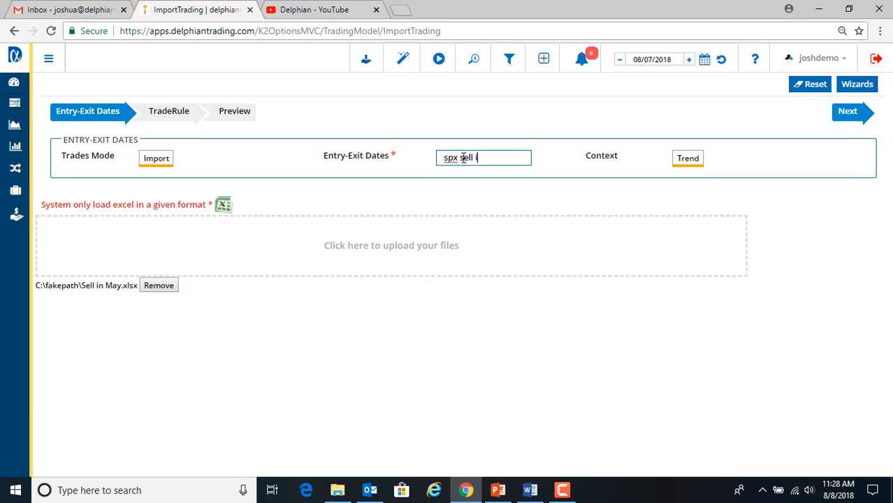
{"action": "left_click", "coordinate": [854, 120]}
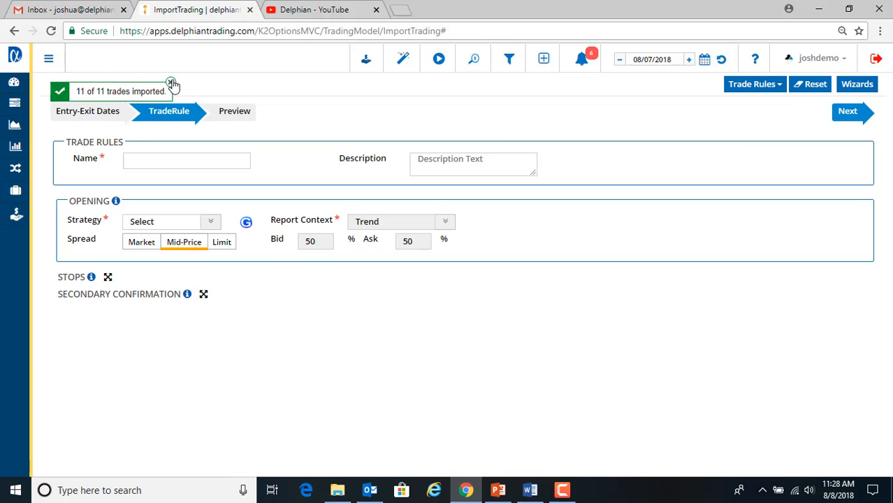
{"action": "left_click", "coordinate": [171, 85]}
- Name the trade rule "spx long put" and choose Long Put as its strategy
{"action": "left_click", "coordinate": [171, 155]}
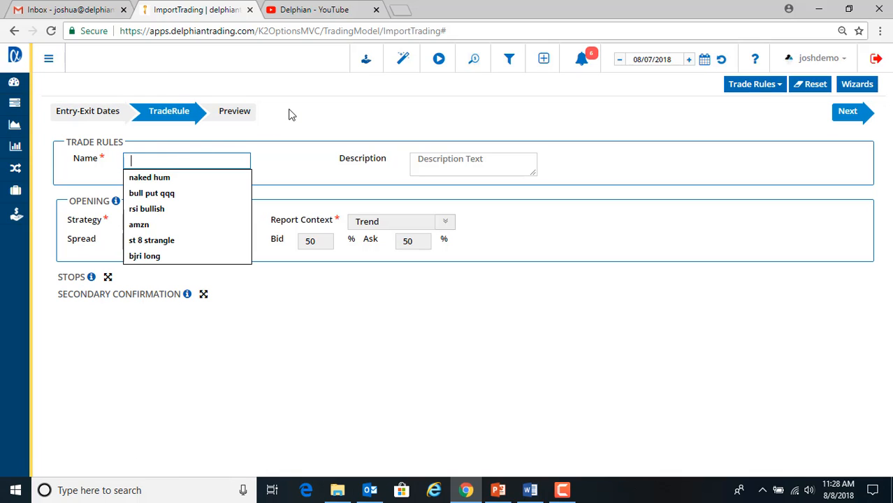
{"action": "type", "text": "spx long put"}
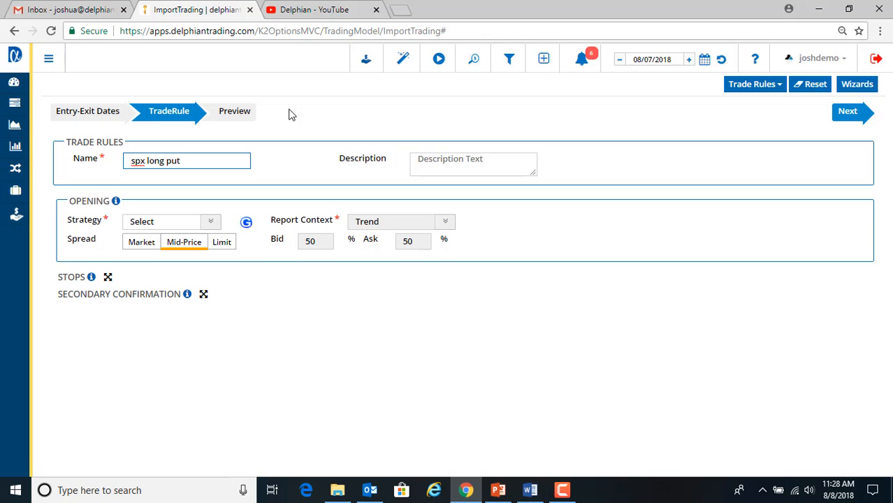
{"action": "left_click", "coordinate": [219, 224]}
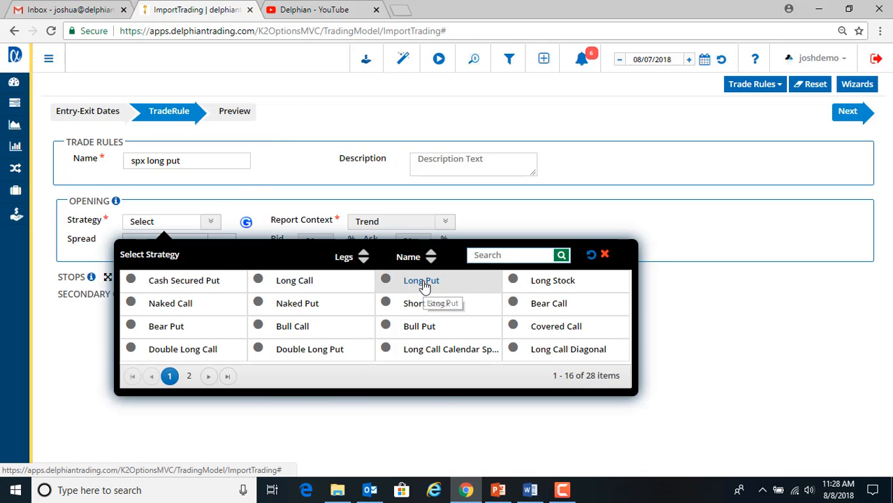
{"action": "left_click", "coordinate": [422, 282]}
- Set the option expiration's minimum days to 90, save the trade rules and dismiss the notice
{"action": "scroll", "coordinate": [334, 235], "scroll_direction": "down", "scroll_amount": 1}
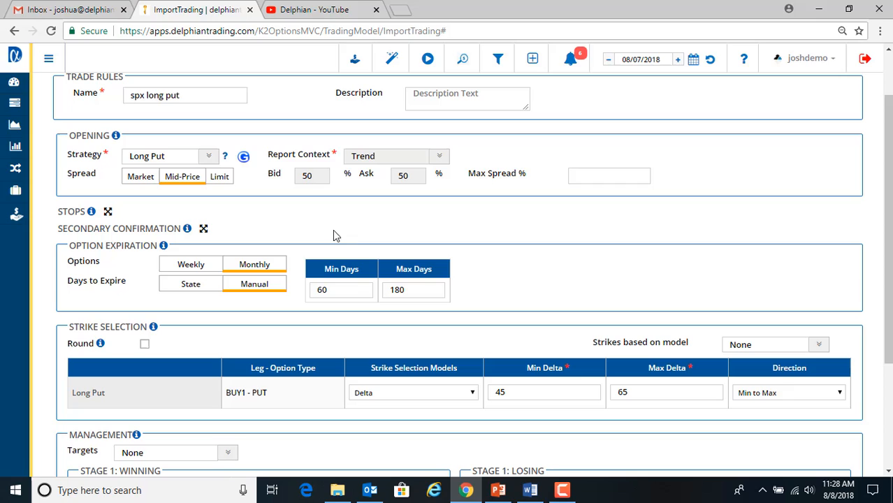
{"action": "double_click", "coordinate": [328, 290]}
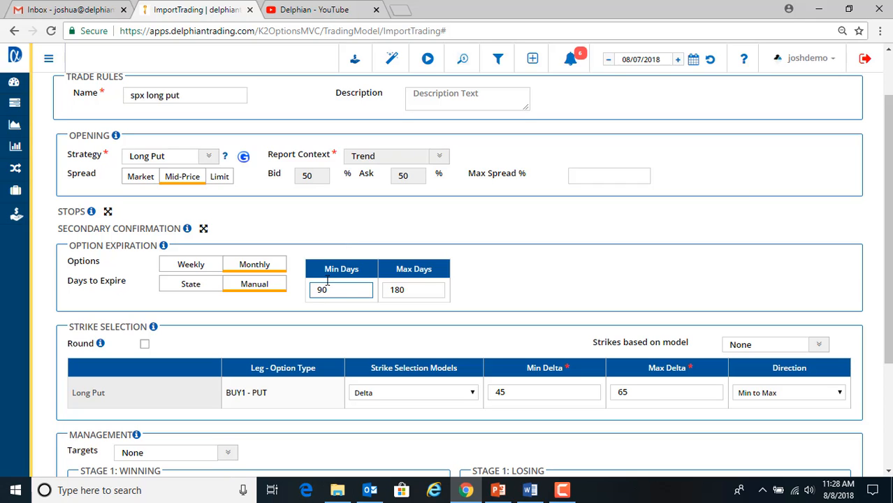
{"action": "type", "text": "90"}
{"action": "scroll", "coordinate": [480, 272], "scroll_direction": "down", "scroll_amount": 1}
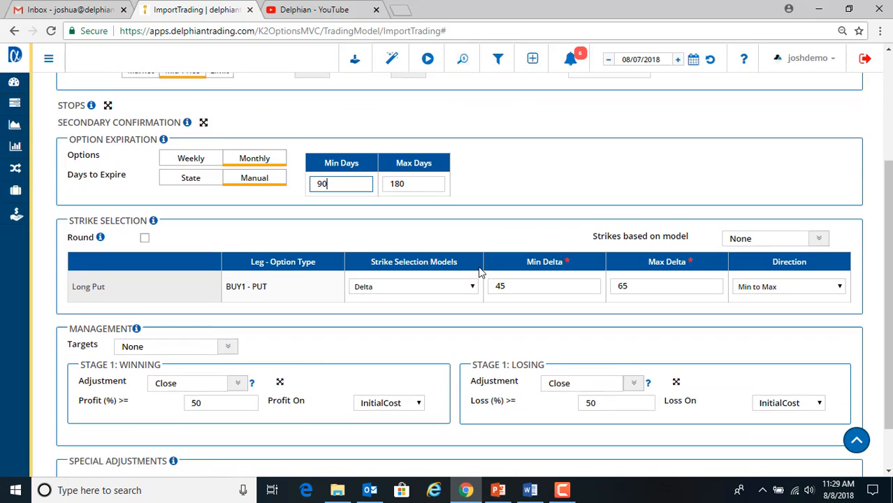
{"action": "scroll", "coordinate": [480, 273], "scroll_direction": "down", "scroll_amount": 1}
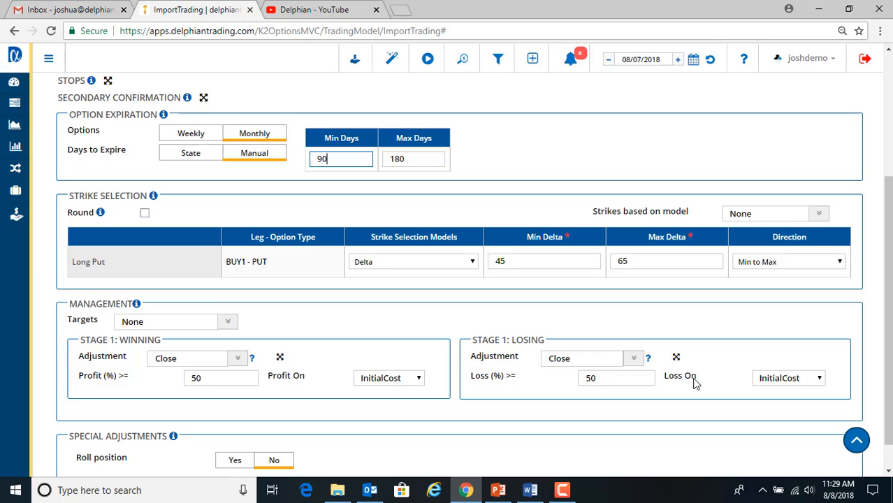
{"action": "scroll", "coordinate": [695, 378], "scroll_direction": "up", "scroll_amount": 3}
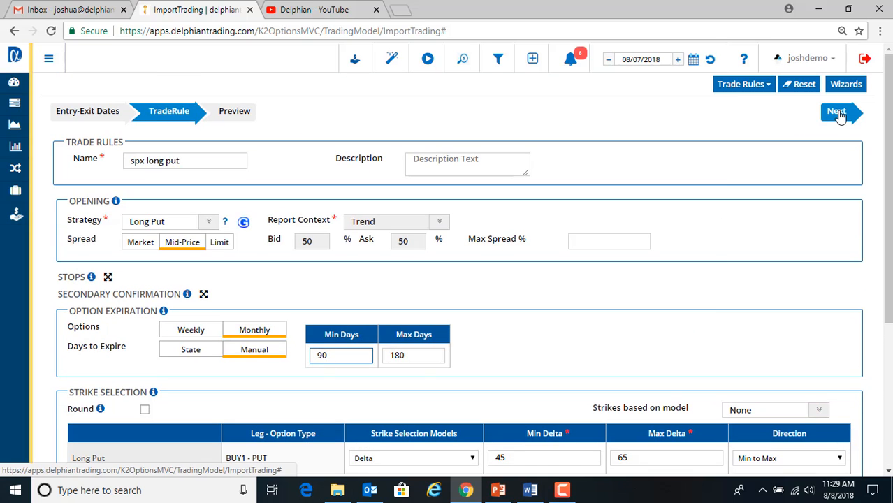
{"action": "left_click", "coordinate": [837, 113]}
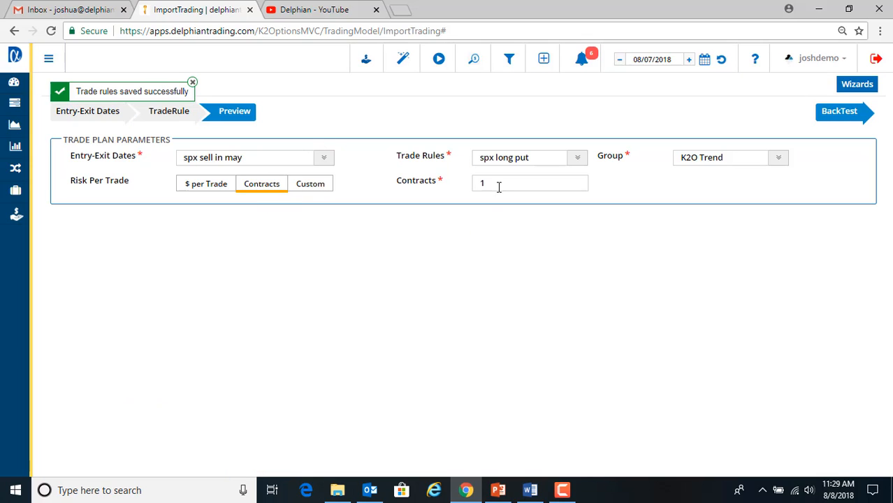
{"action": "left_click", "coordinate": [193, 82]}
{"action": "left_click", "coordinate": [311, 189]}
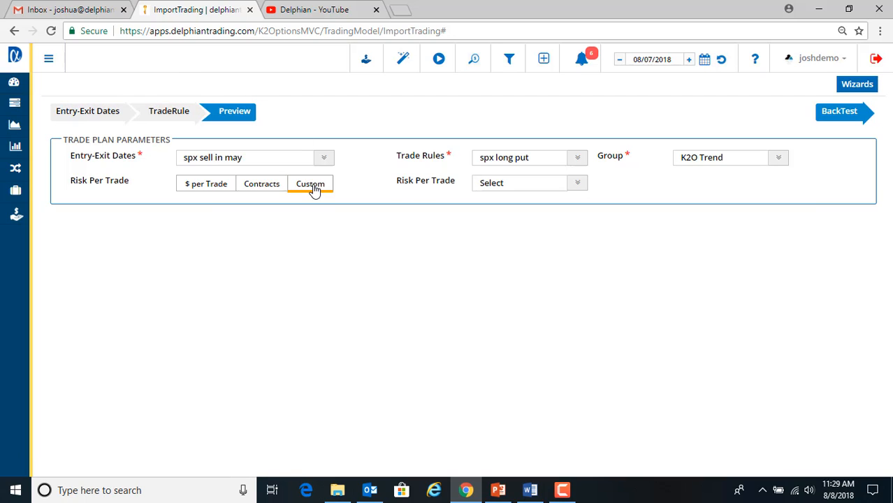
{"action": "left_click", "coordinate": [506, 188]}
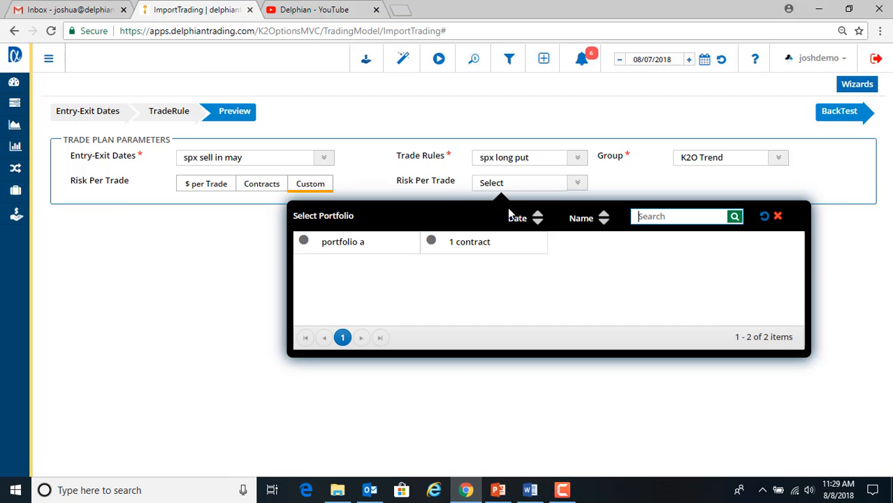
{"action": "left_click", "coordinate": [391, 133]}
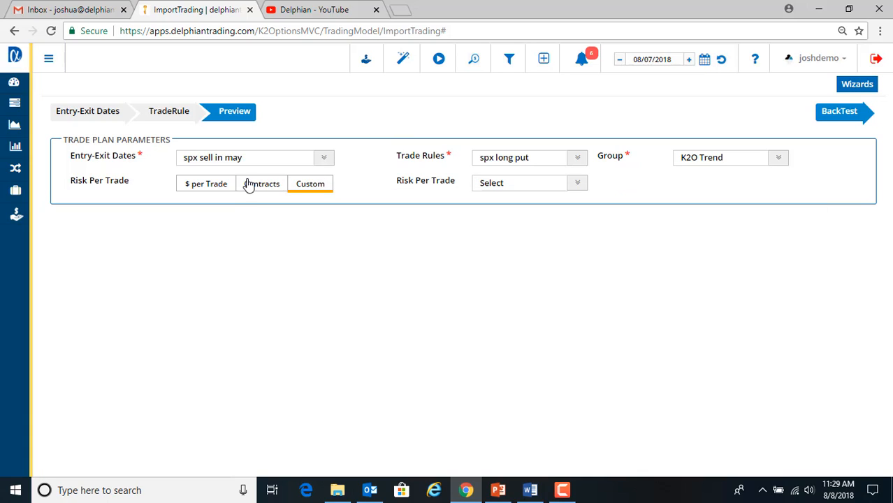
{"action": "left_click", "coordinate": [251, 186]}
- Set the risk per trade to 1 contract, run the backtest and load the completed run's results
{"action": "left_click", "coordinate": [491, 183]}
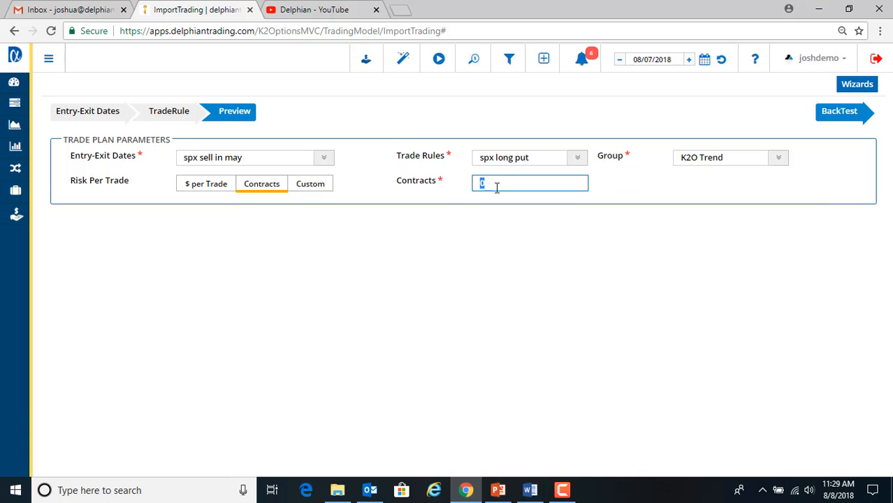
{"action": "left_click", "coordinate": [840, 119]}
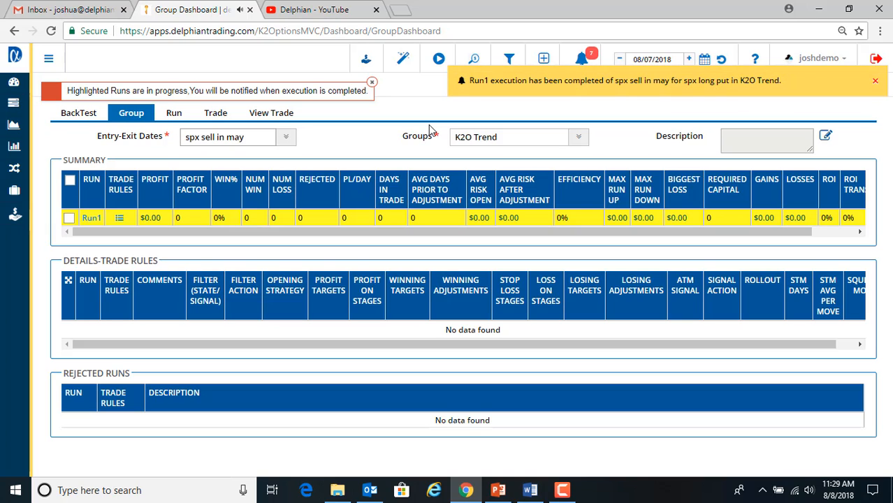
{"action": "left_click", "coordinate": [534, 90]}
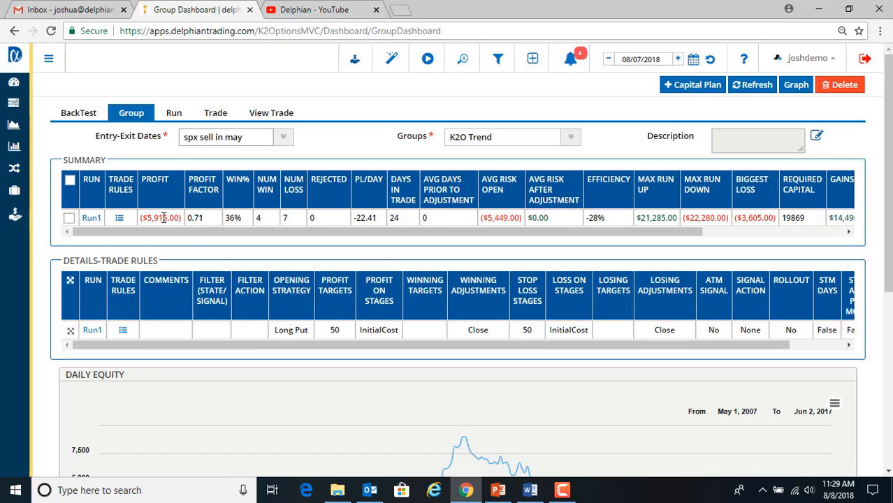
- Open Run1 and examine the profit, dates and close reason of its individual trades
{"action": "left_click", "coordinate": [89, 221]}
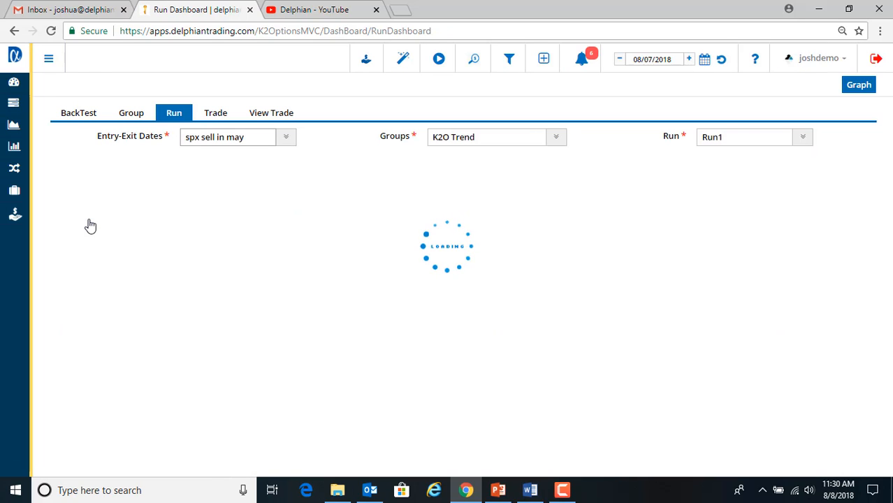
{"action": "scroll", "coordinate": [185, 232], "scroll_direction": "down", "scroll_amount": 2}
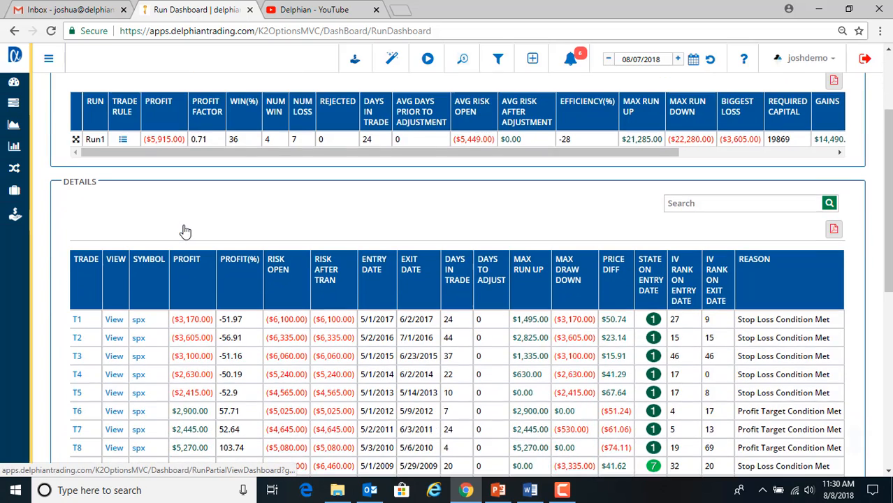
{"action": "scroll", "coordinate": [185, 231], "scroll_direction": "down", "scroll_amount": 3}
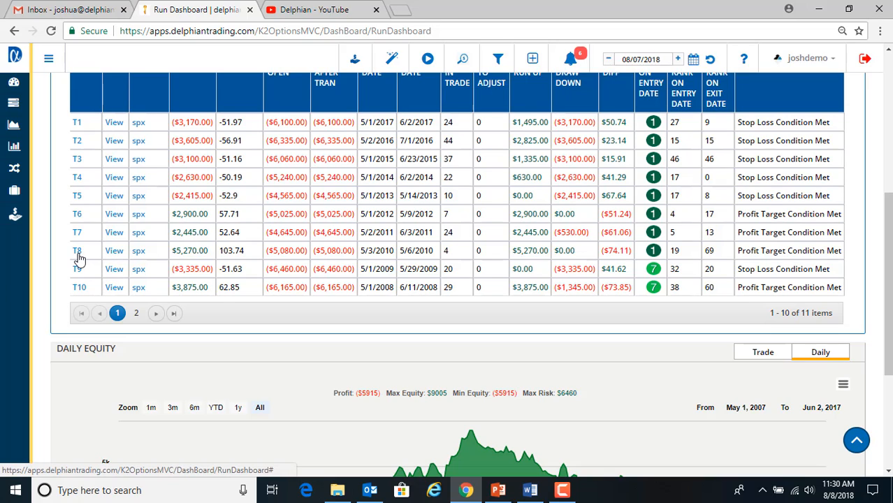
- Open the detailed view of trade T8 and examine its trade legs and OHLC chart
{"action": "left_click", "coordinate": [116, 253]}
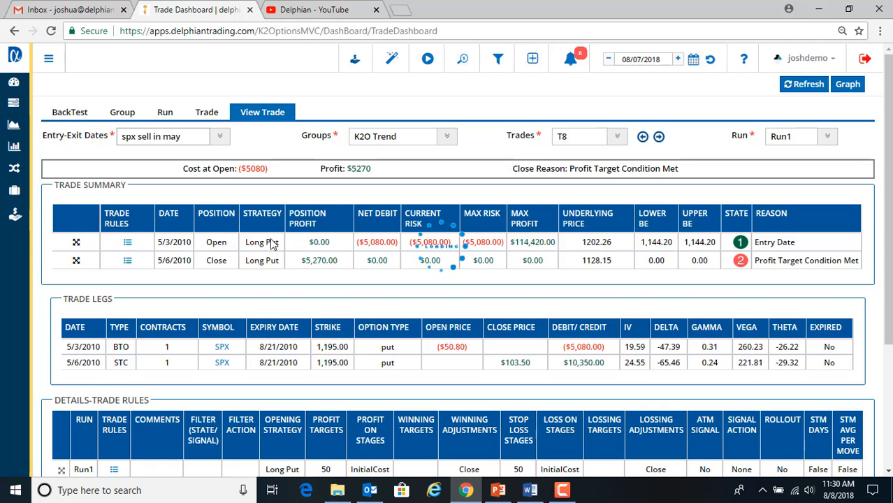
{"action": "scroll", "coordinate": [434, 230], "scroll_direction": "down", "scroll_amount": 2}
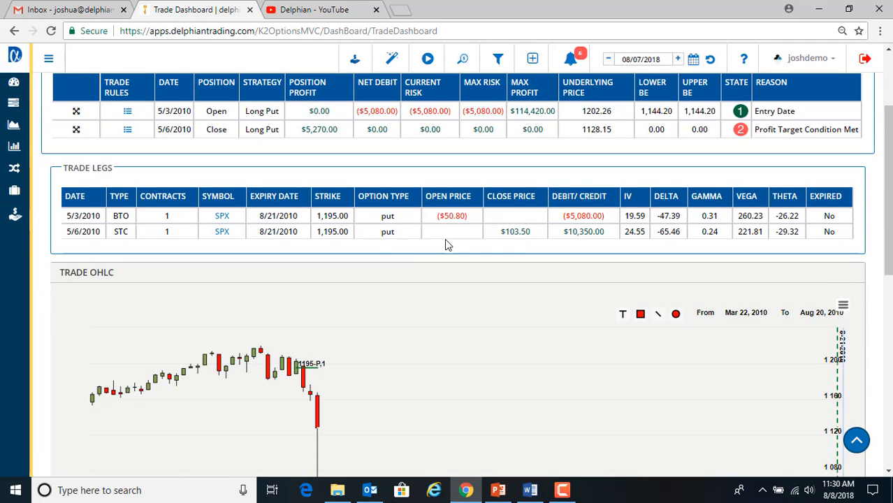
{"action": "scroll", "coordinate": [444, 238], "scroll_direction": "down", "scroll_amount": 1}
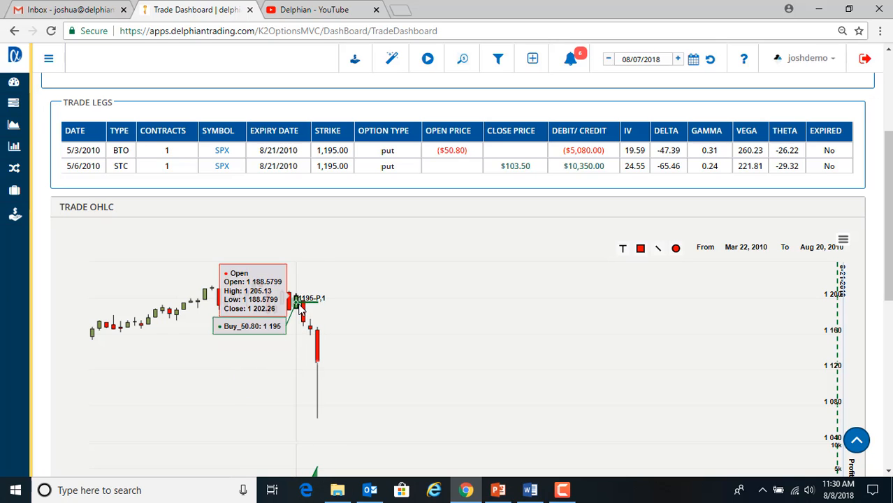
- Examine trade T8's profit and risk chart, trade rules details and daily P & L table
{"action": "scroll", "coordinate": [333, 313], "scroll_direction": "down", "scroll_amount": 2}
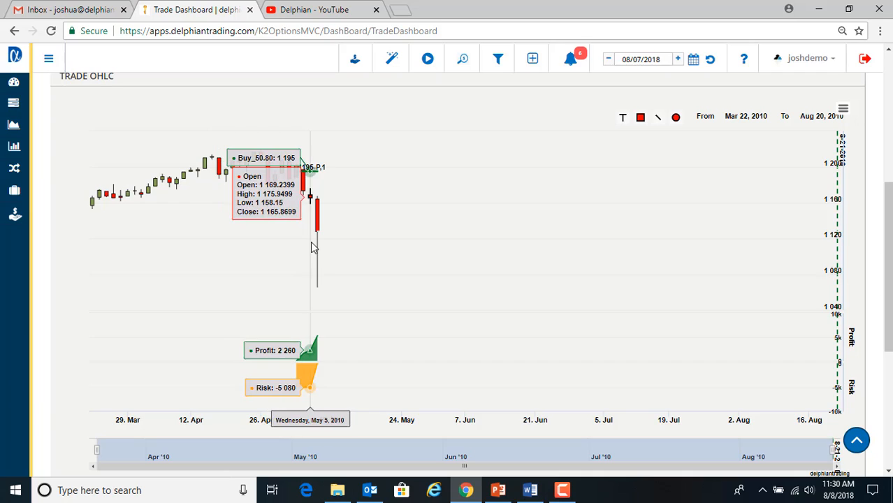
{"action": "scroll", "coordinate": [312, 247], "scroll_direction": "down", "scroll_amount": 4}
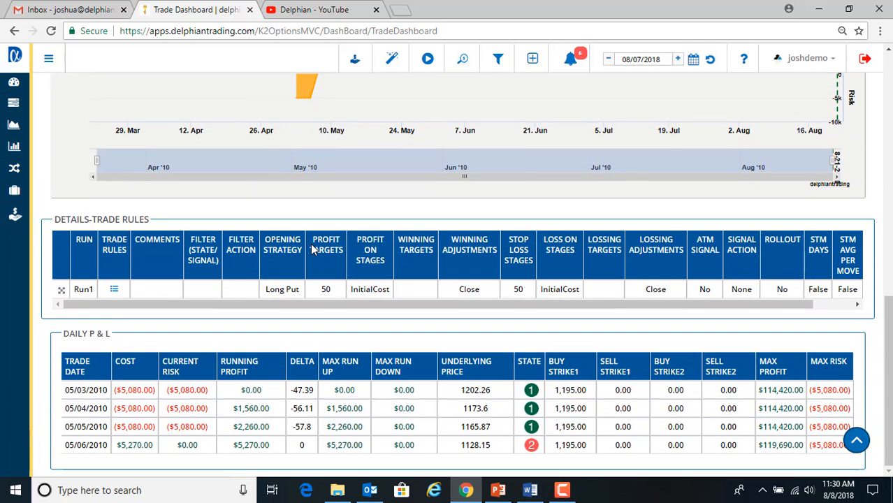
{"action": "scroll", "coordinate": [312, 247], "scroll_direction": "up", "scroll_amount": 5}
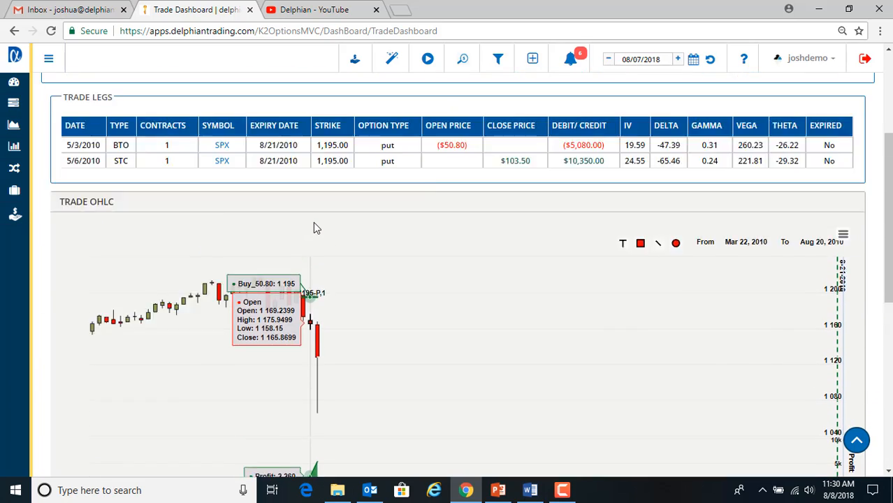
{"action": "scroll", "coordinate": [313, 225], "scroll_direction": "up", "scroll_amount": 3}
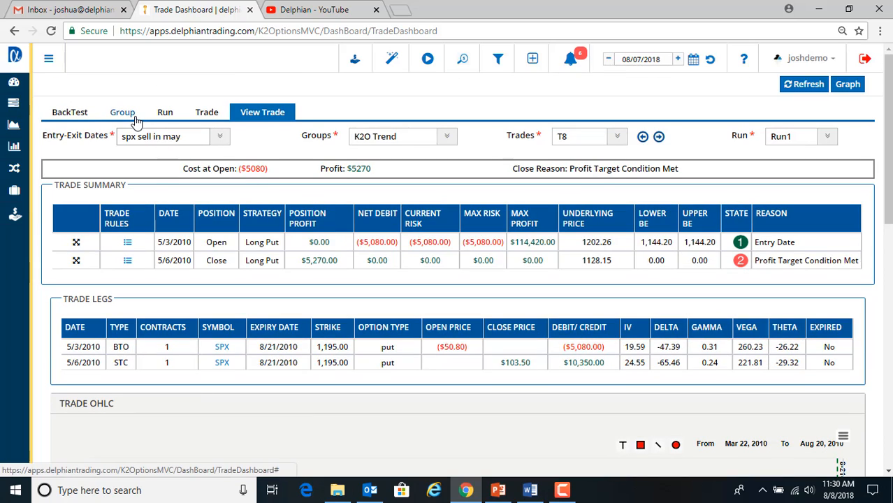
- Open the trade rules behind trade T8's opening entry and examine their option expiration, strike selection and management settings
{"action": "left_click", "coordinate": [129, 244]}
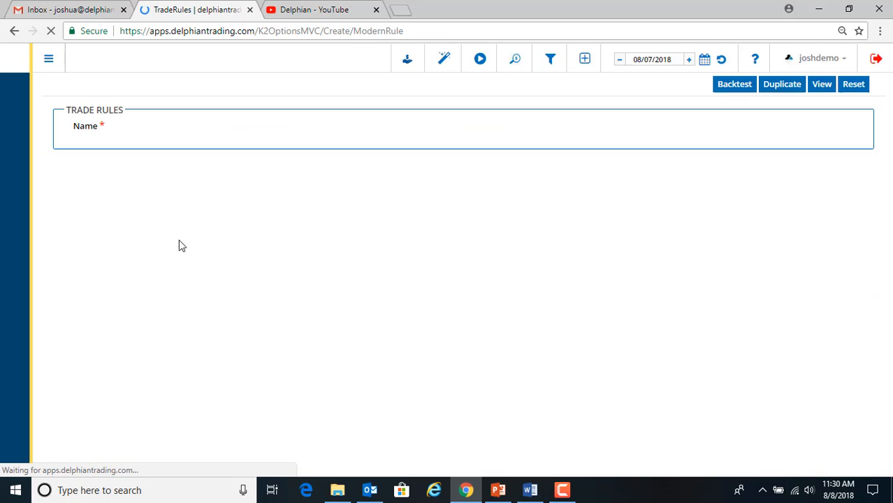
{"action": "scroll", "coordinate": [498, 313], "scroll_direction": "down", "scroll_amount": 2}
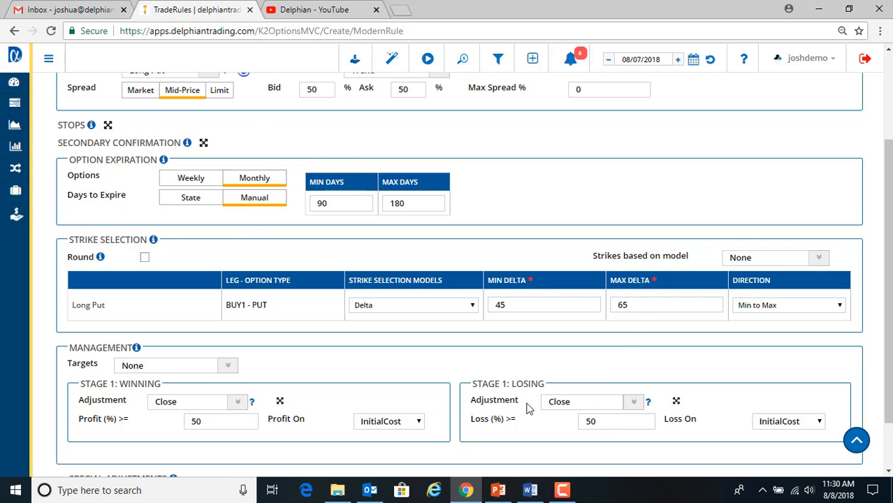
{"action": "scroll", "coordinate": [637, 316], "scroll_direction": "up", "scroll_amount": 1}
{"action": "scroll", "coordinate": [638, 316], "scroll_direction": "up", "scroll_amount": 2}
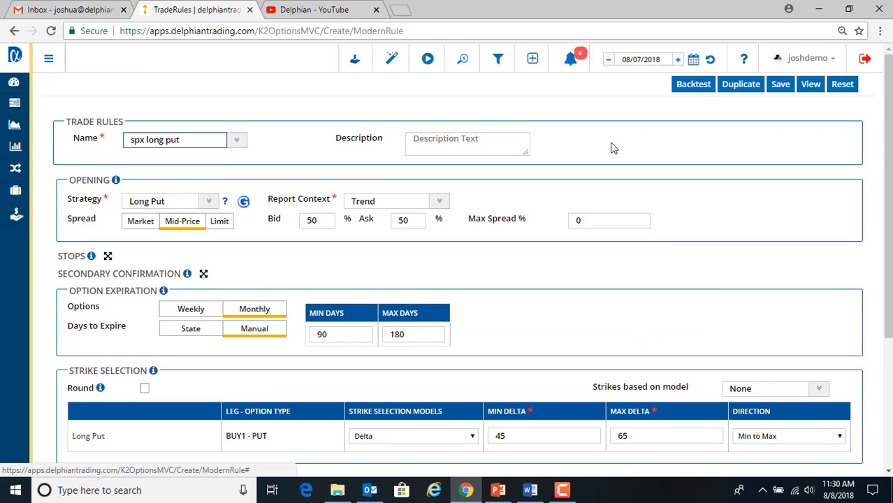
- Switch to the Delphian PowerPoint slide show and advance to the Contact Information slide
{"action": "left_click", "coordinate": [495, 493]}
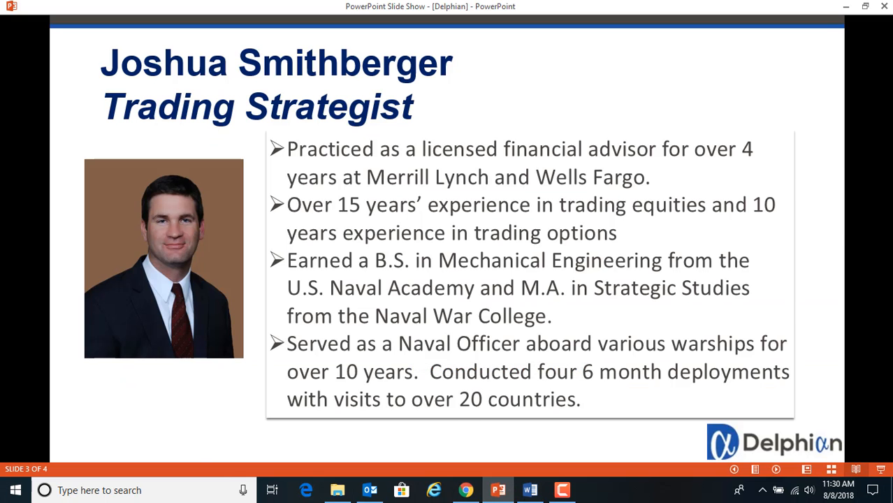
{"action": "key", "text": "Right"}
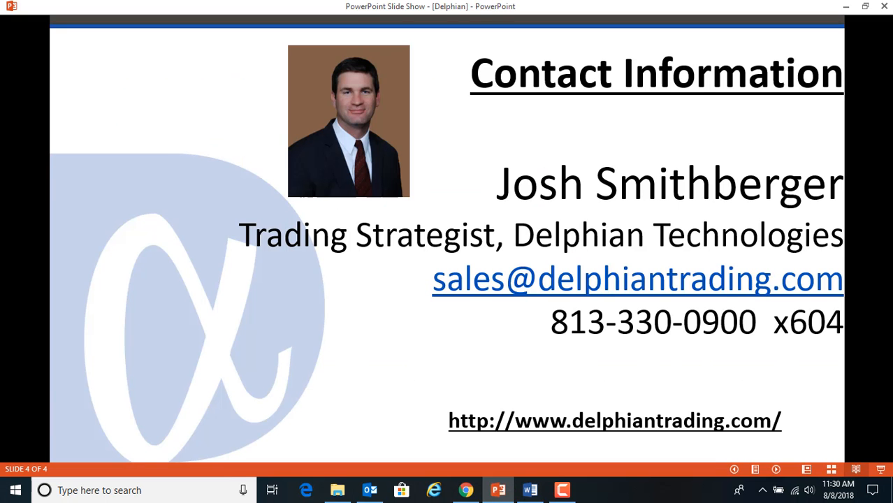